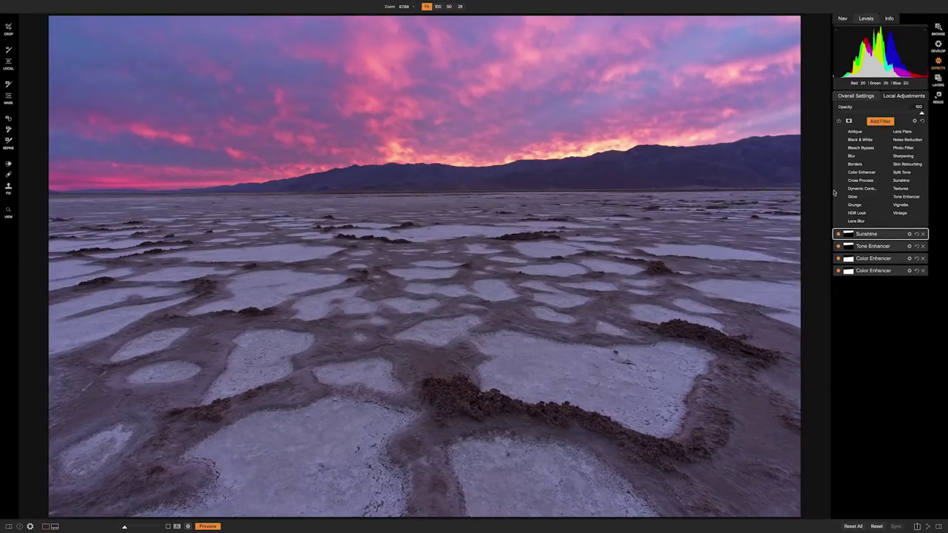
- Add a Tone Enhancer filter and set its blending mode to Soft Light
left_click(906, 196)
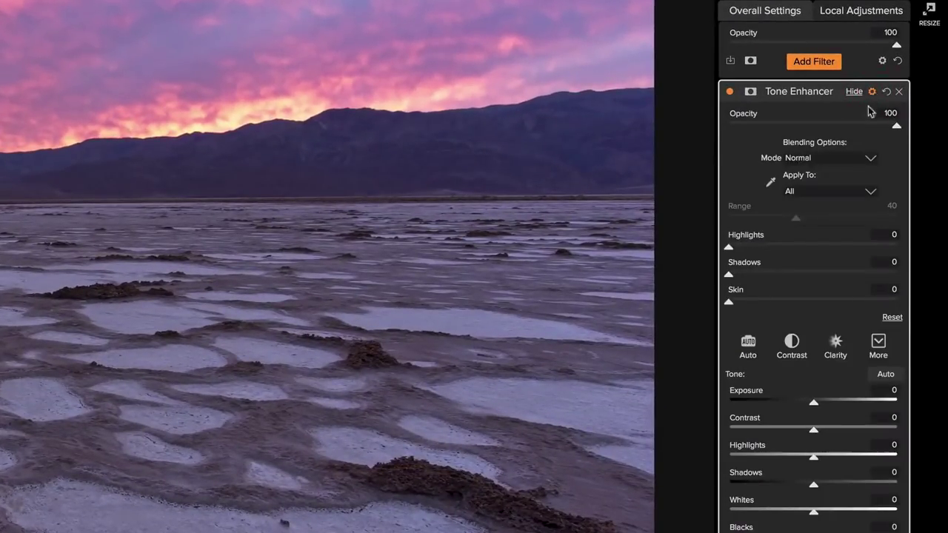
left_click(827, 159)
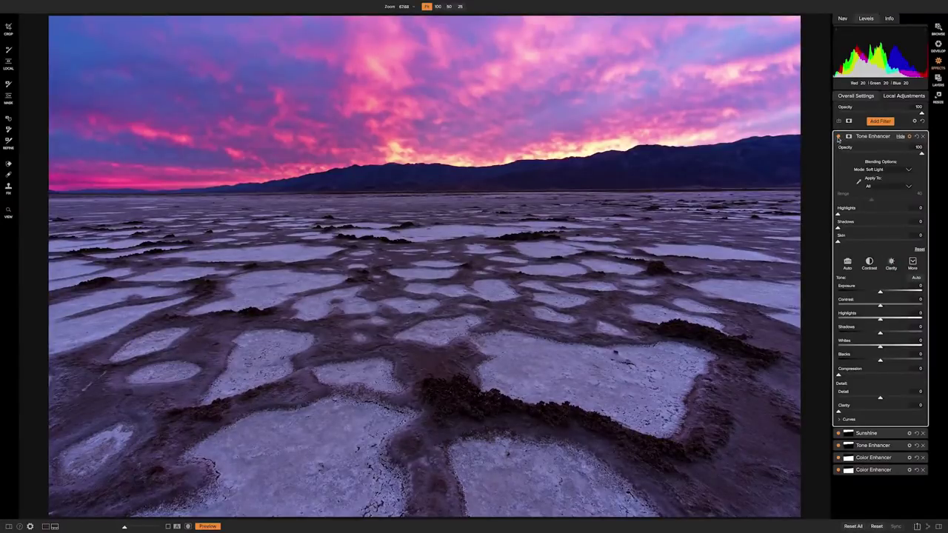
left_click(839, 137)
left_click(839, 137)
left_click(838, 137)
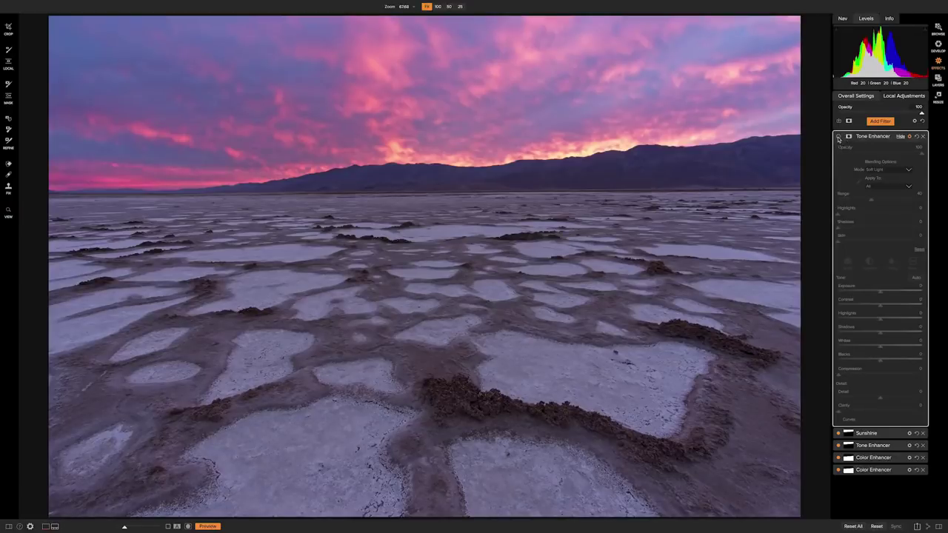
left_click(838, 138)
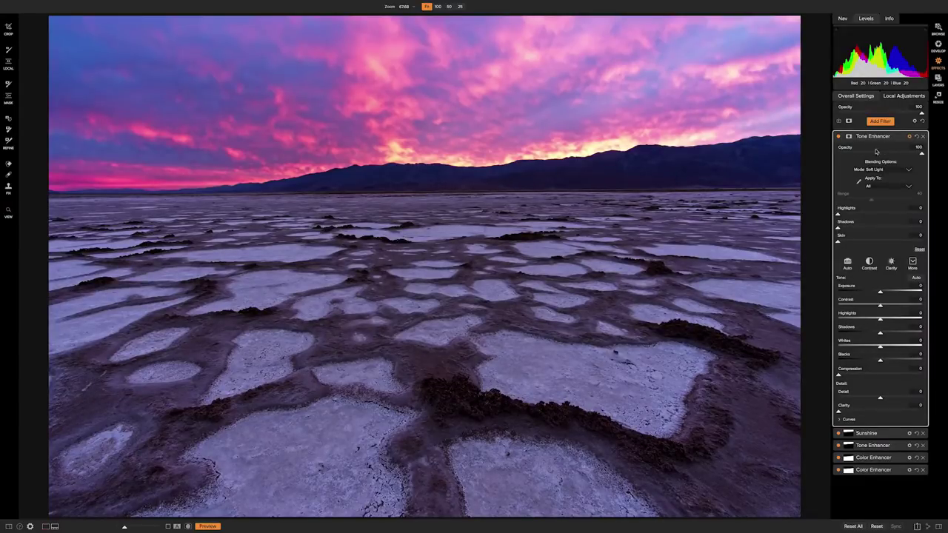
- Give the Tone Enhancer a Lumen luminosity mask and display the mask in greyscale
left_click(849, 137)
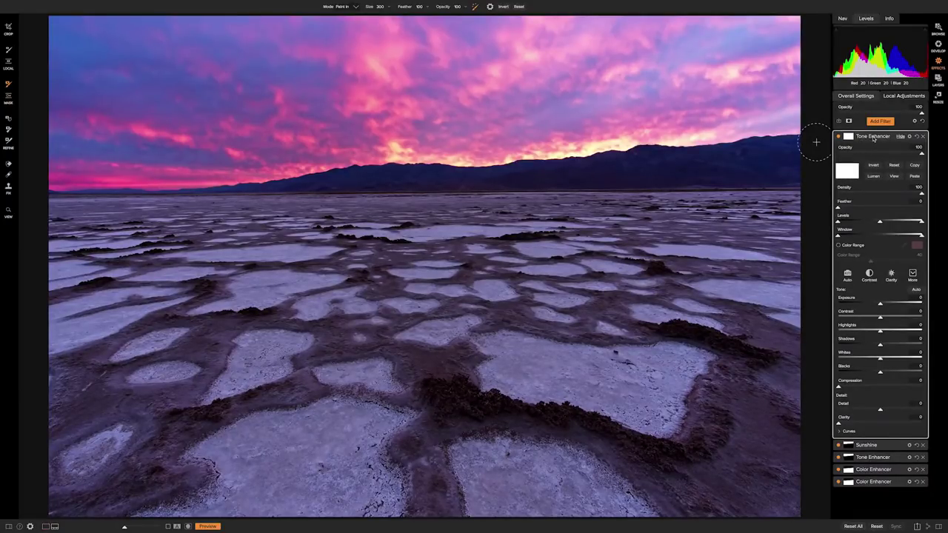
left_click(874, 177)
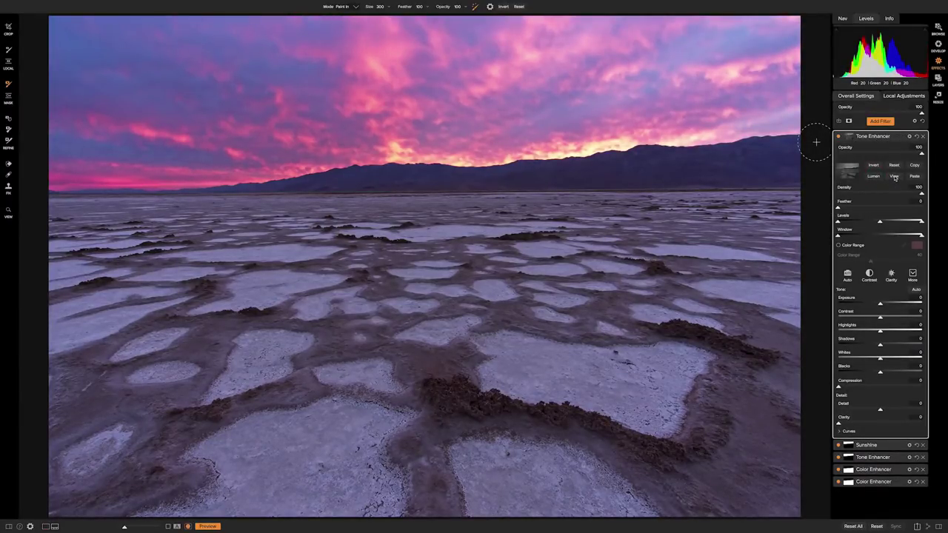
left_click(894, 177)
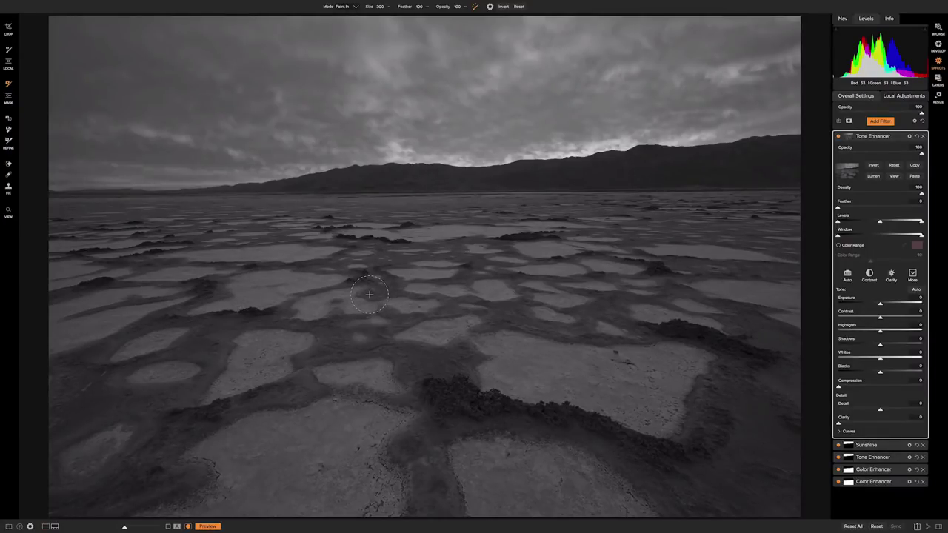
- Invert the luminosity mask and narrow its Window and Levels sliders to drop the sky
left_click(874, 166)
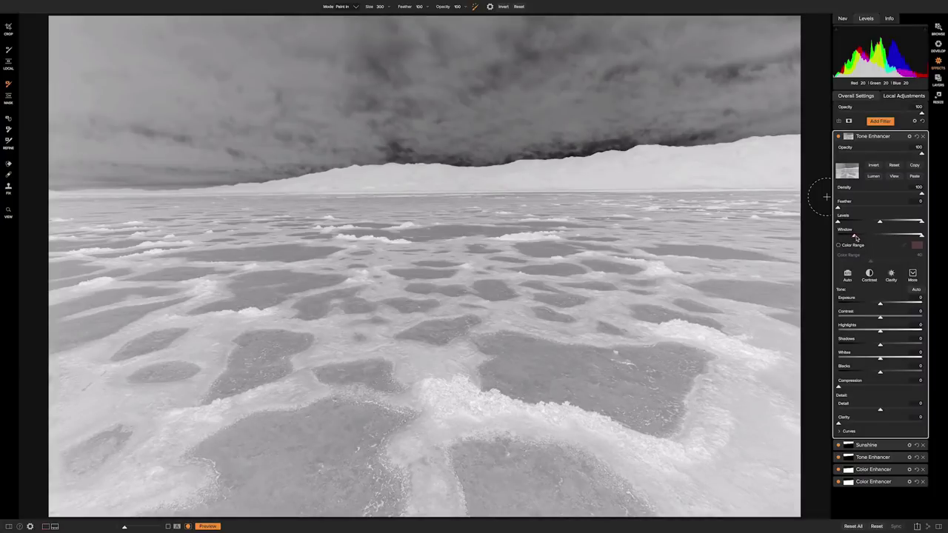
left_click_drag(855, 237, 877, 223)
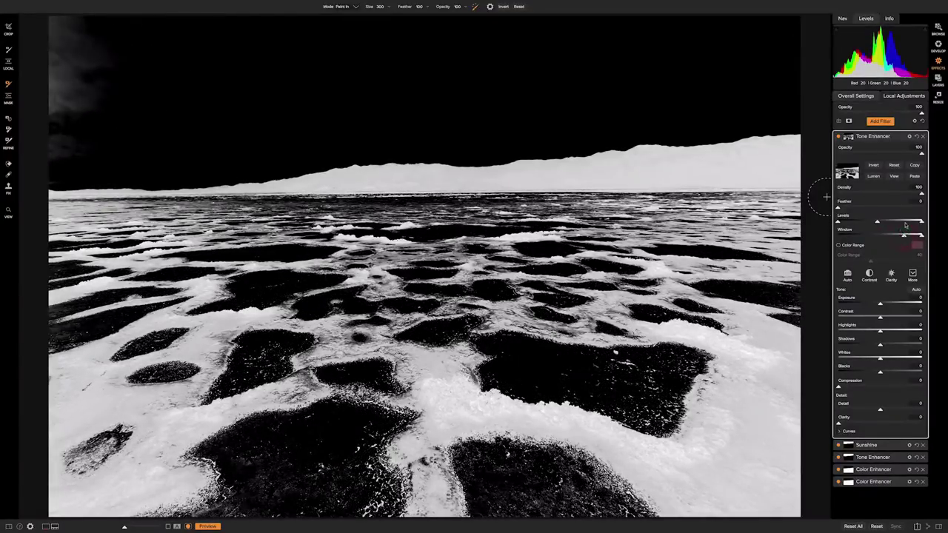
left_click_drag(877, 223, 883, 224)
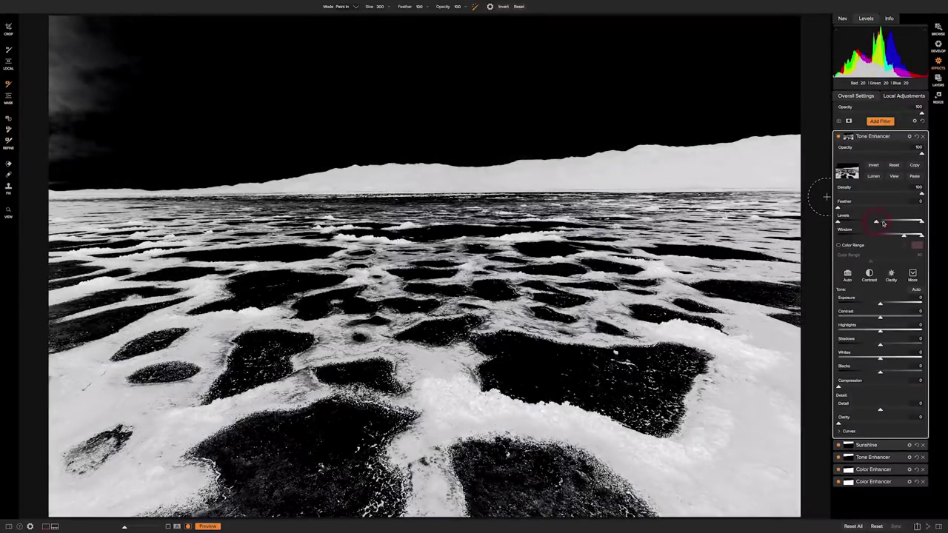
- Back in colour, toggle the masked Tone Enhancer to compare, leave it on, and collapse it
left_click(894, 178)
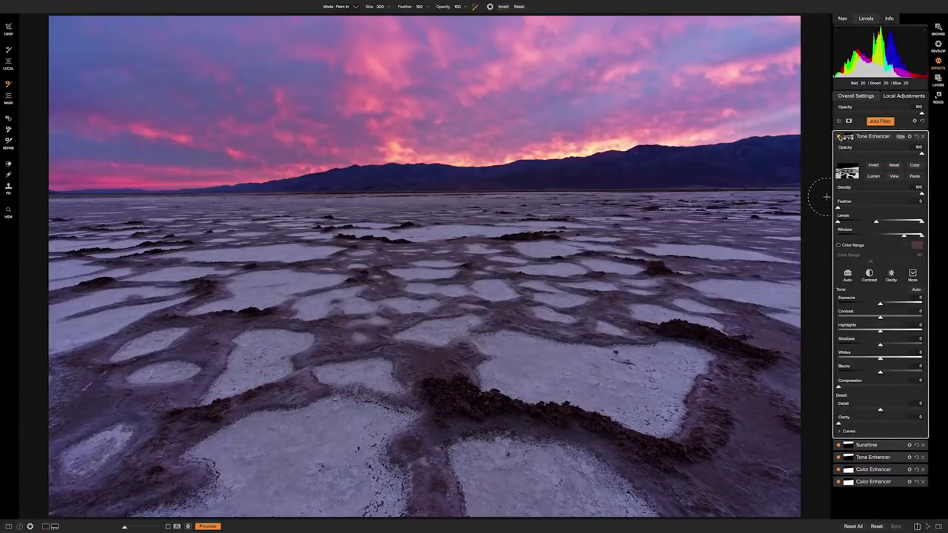
left_click(840, 137)
left_click(840, 137)
left_click(839, 138)
left_click(840, 138)
left_click(840, 137)
left_click(839, 138)
left_click(840, 137)
left_click(840, 138)
left_click(872, 138)
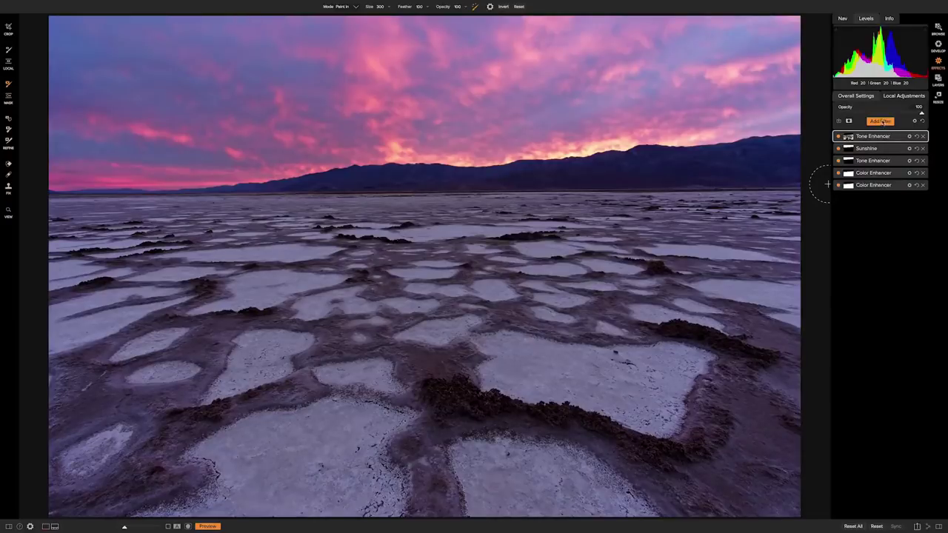
- Add a second Tone Enhancer, raise its upper curve point and add a midpoint for an S-curve
left_click(881, 122)
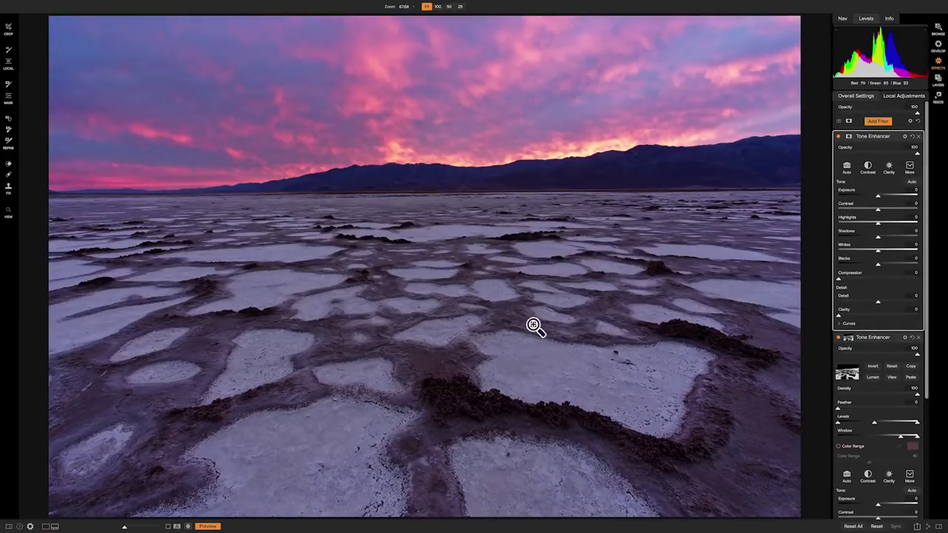
left_click(848, 323)
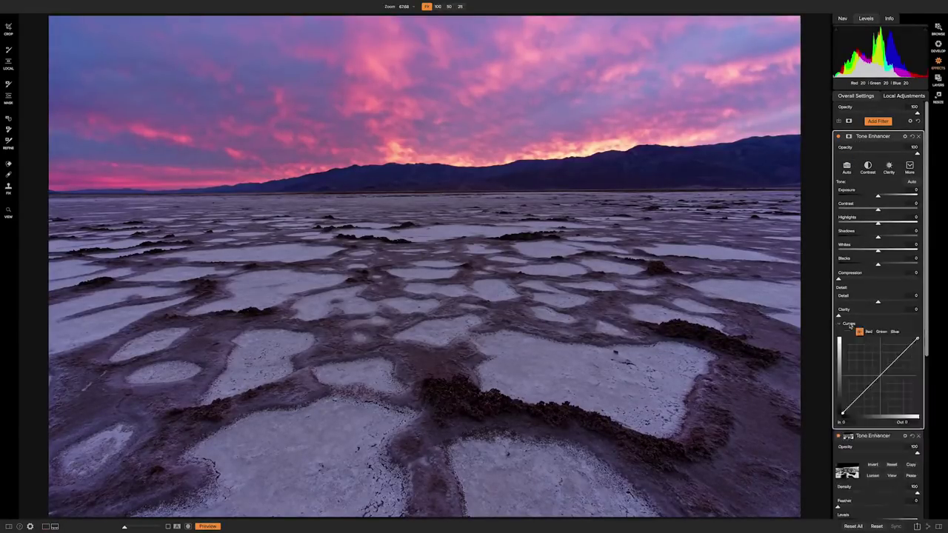
scroll(879, 304, "down", 3)
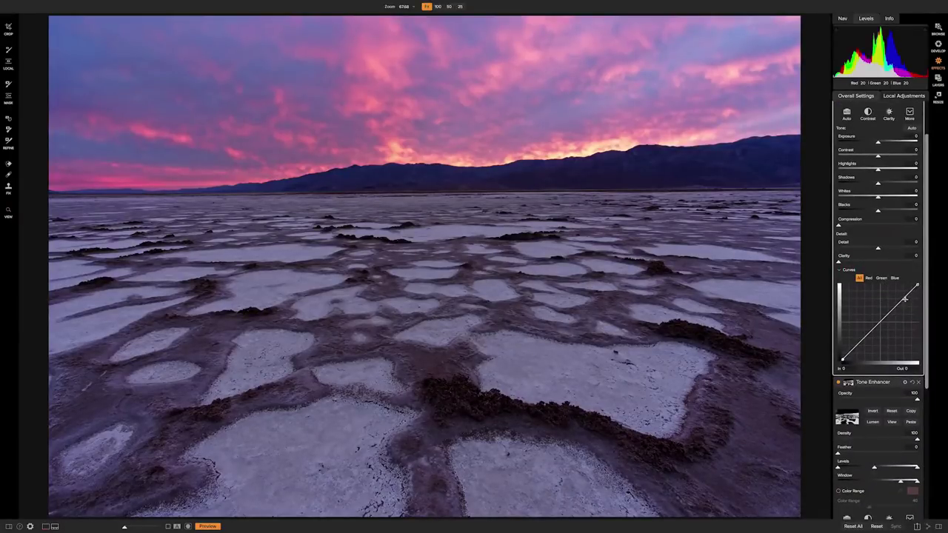
left_click_drag(905, 298, 901, 293)
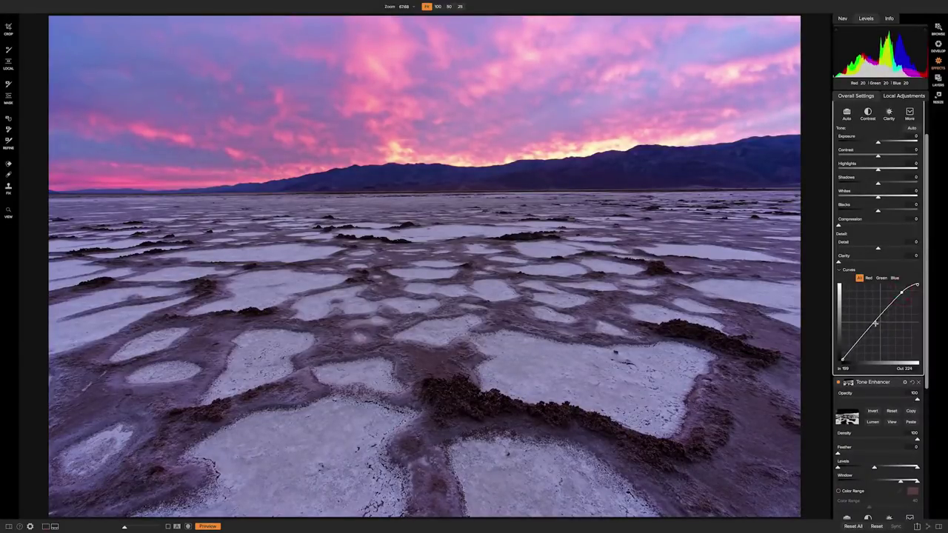
left_click_drag(875, 323, 876, 321)
- Toggle the brightening Tone Enhancer off and on to compare, leaving it on
scroll(841, 141, "up", 2)
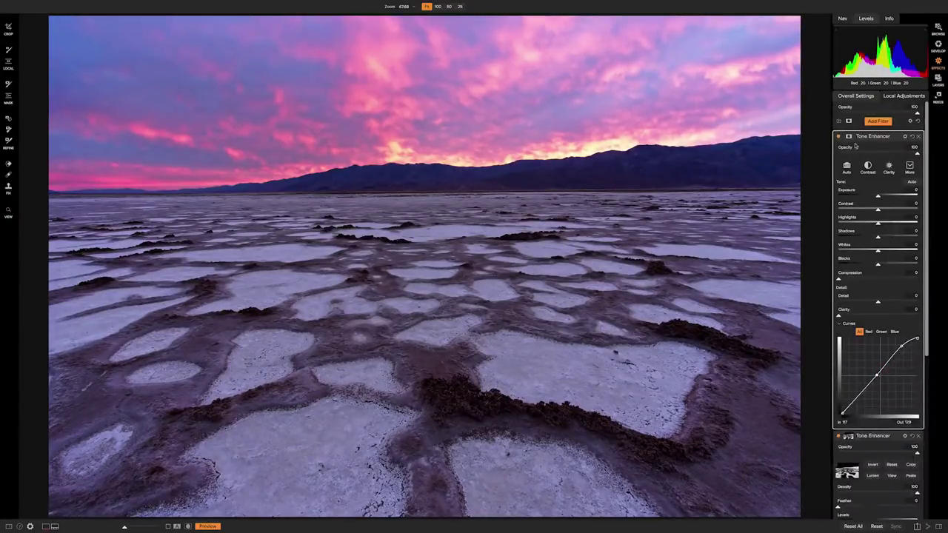
left_click(839, 137)
left_click(839, 137)
left_click(839, 137)
left_click(838, 137)
left_click(839, 137)
left_click(839, 137)
left_click(839, 137)
- Add a Lumen luminosity mask, view it, and tune Window and Levels so the mud goes dark
left_click(849, 137)
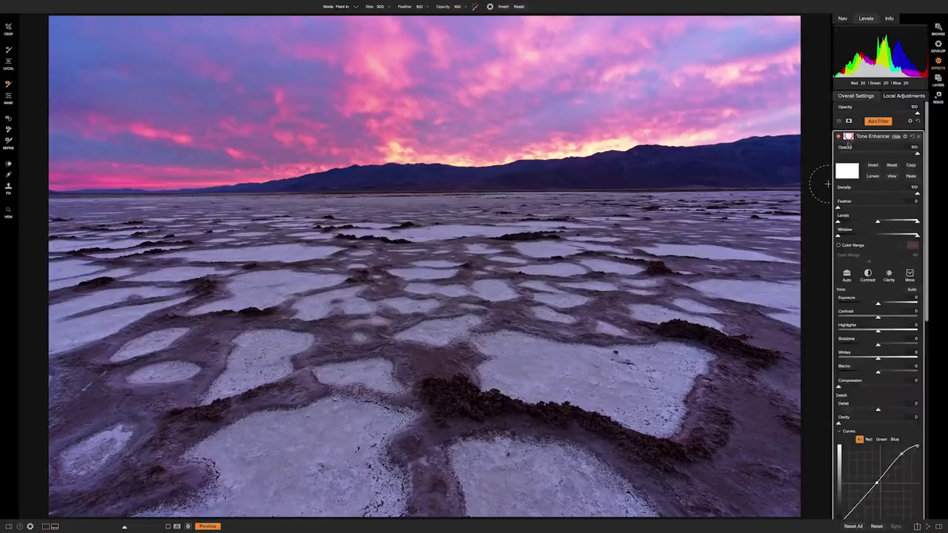
left_click(873, 177)
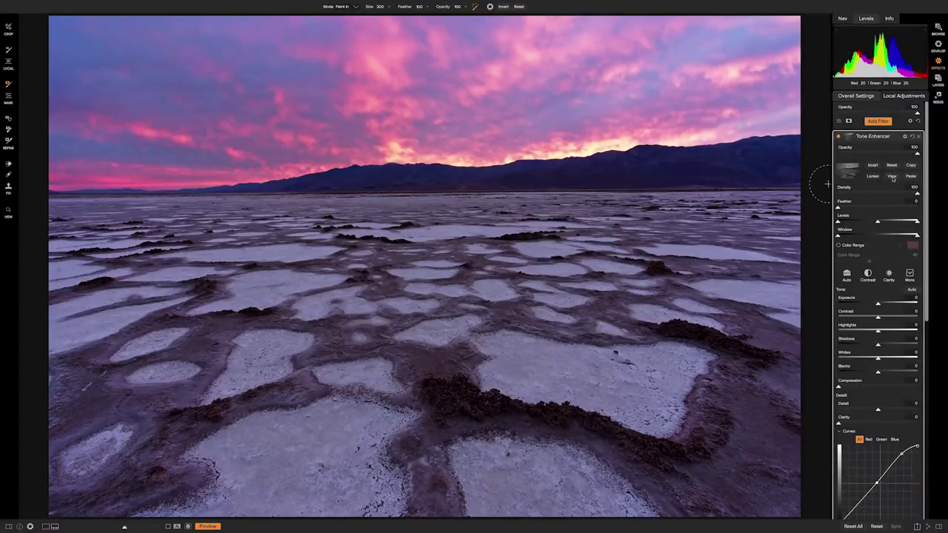
left_click(888, 178)
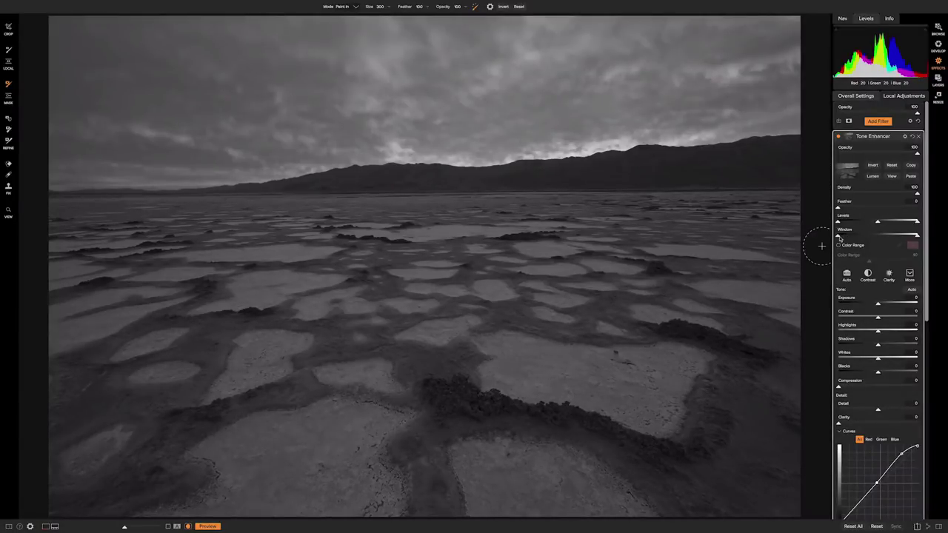
left_click_drag(850, 238, 873, 237)
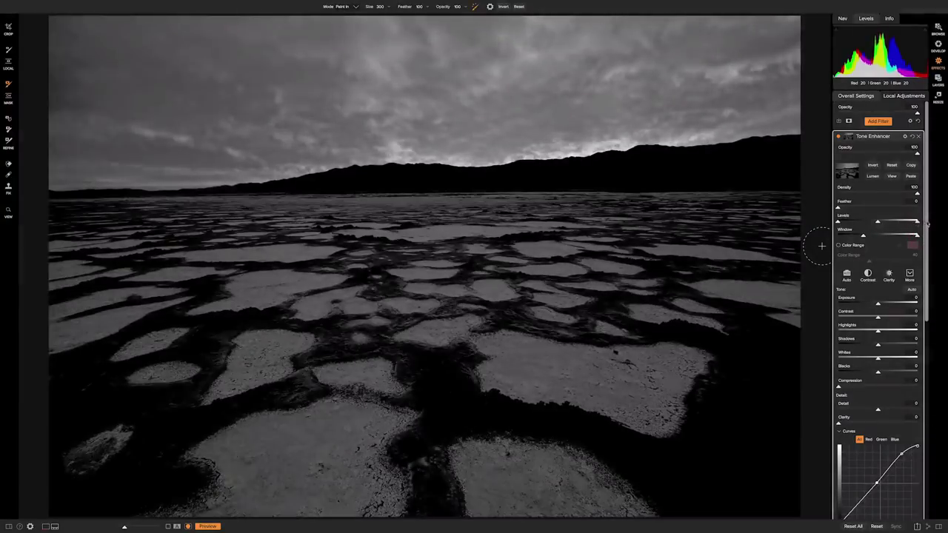
left_click_drag(880, 222, 860, 235)
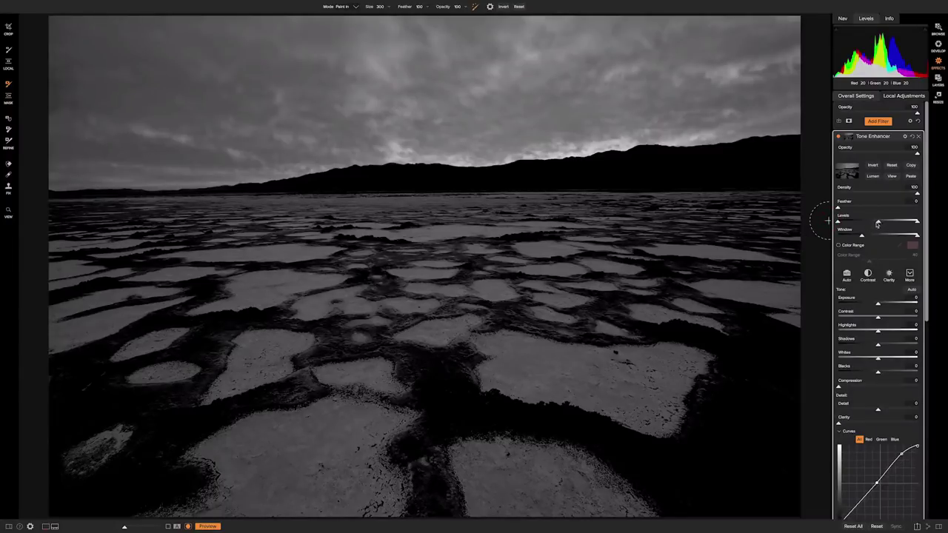
left_click_drag(879, 223, 881, 223)
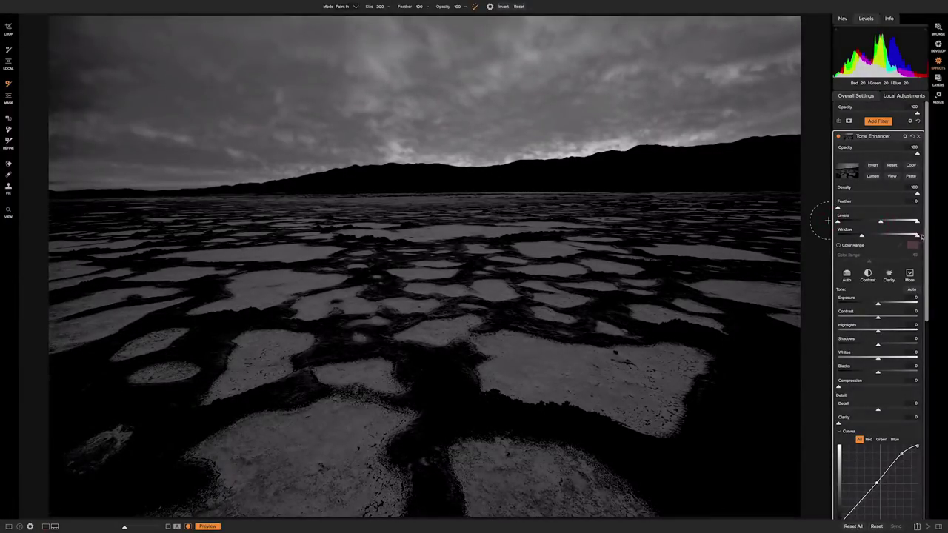
left_click_drag(861, 236, 863, 235)
- Enlarge the mask brush, switch to Paint Out, and erase the sky and horizon lights
key("bracketright")
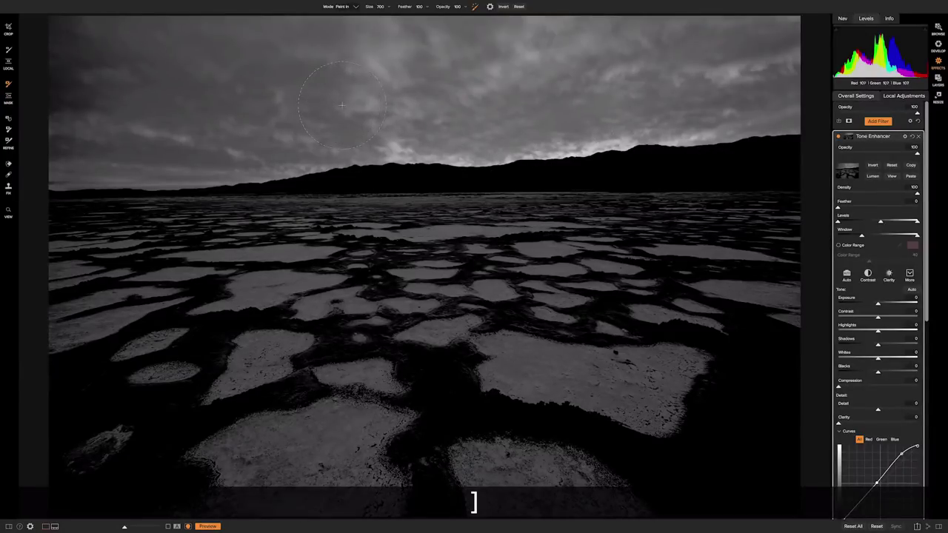
key("b")
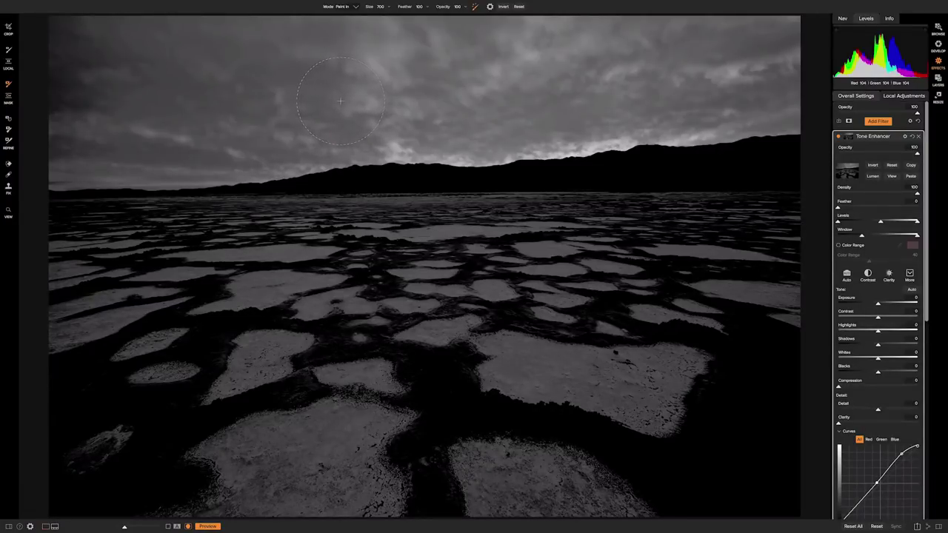
key("x")
mouse_move(84, 61)
left_mouse_down()
mouse_move(115, 53)
mouse_move(70, 50)
mouse_move(99, 71)
mouse_move(58, 160)
mouse_move(199, 147)
mouse_move(54, 151)
mouse_move(196, 142)
mouse_move(248, 147)
mouse_move(211, 154)
mouse_move(236, 159)
mouse_move(506, 133)
mouse_move(797, 122)
mouse_move(599, 134)
left_mouse_up()
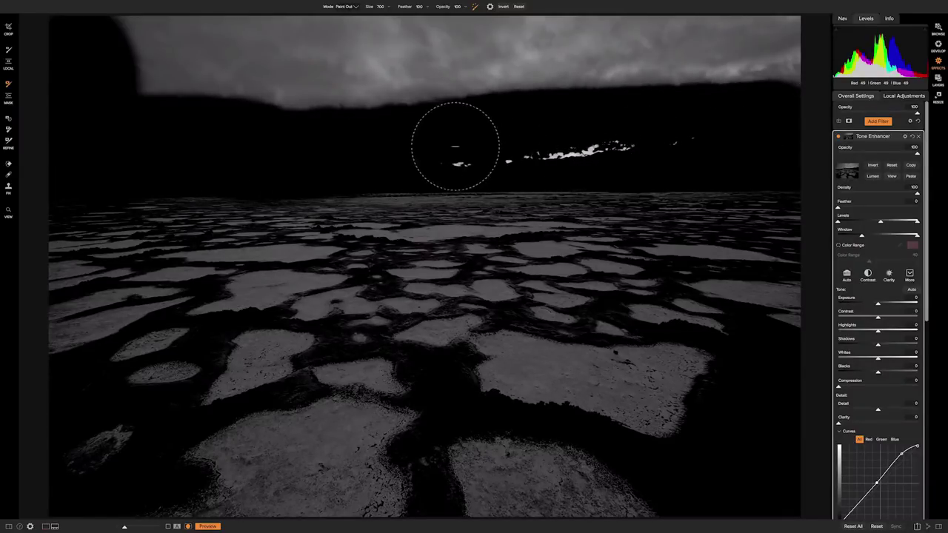
left_click(475, 7)
mouse_move(456, 141)
left_mouse_down()
mouse_move(691, 134)
mouse_move(775, 109)
mouse_move(789, 46)
mouse_move(704, 22)
mouse_move(216, 36)
mouse_move(175, 77)
left_mouse_up()
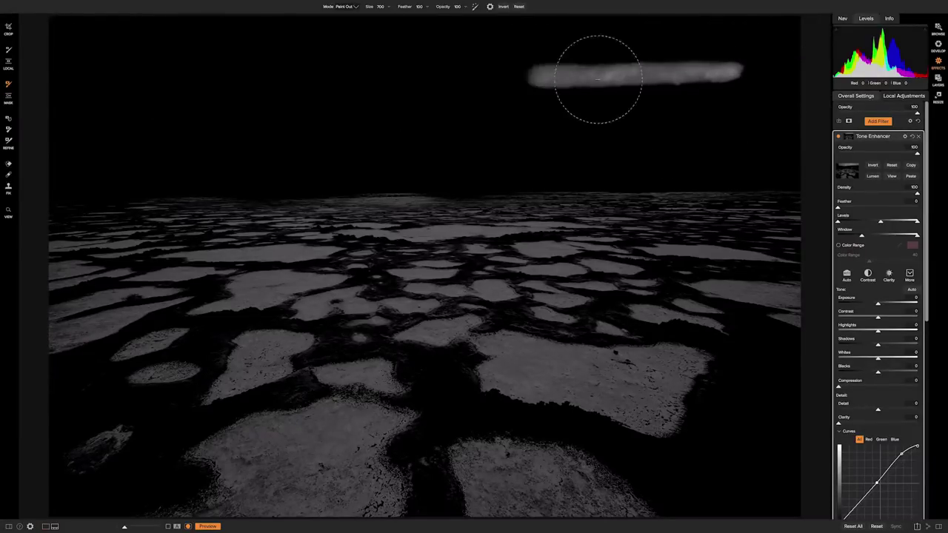
- Return to the colour photo and toggle the Tone Enhancer off and on to compare
left_click(892, 176)
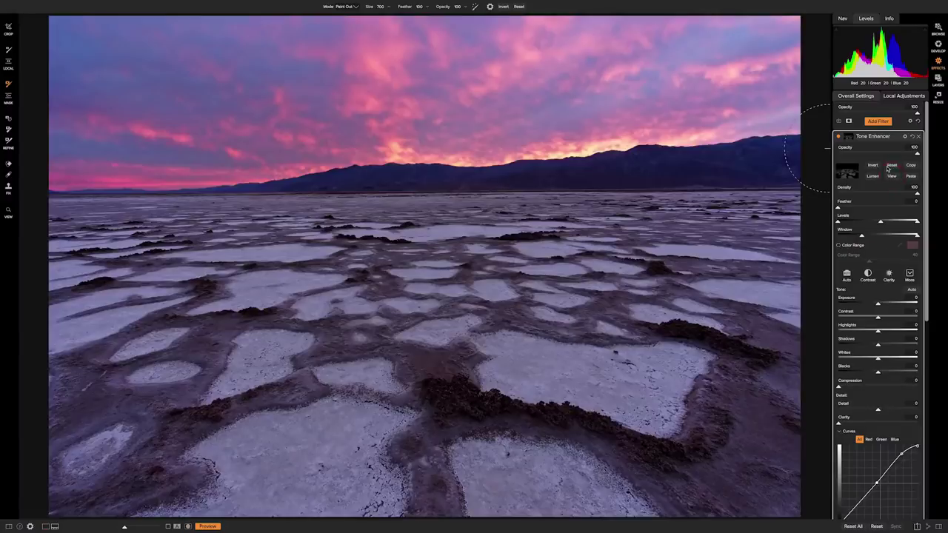
left_click(839, 137)
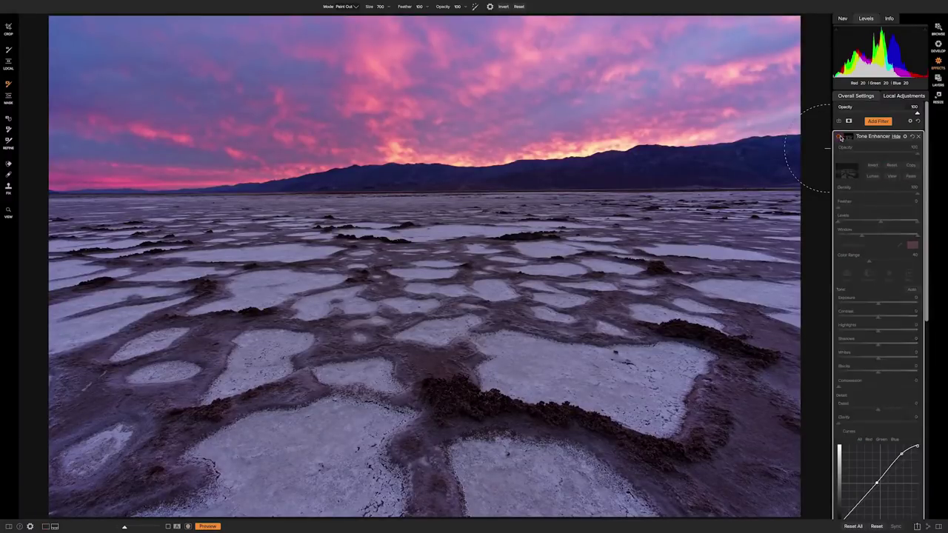
left_click(838, 137)
left_click(840, 137)
left_click(839, 137)
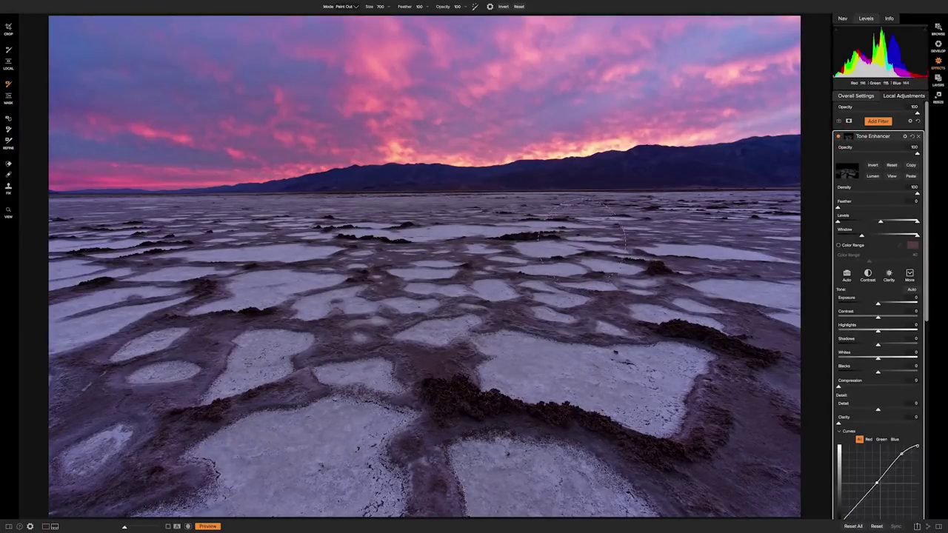
- Collapse the Tone Enhancer panels into the compact filter stack list
left_click_drag(874, 138, 875, 151)
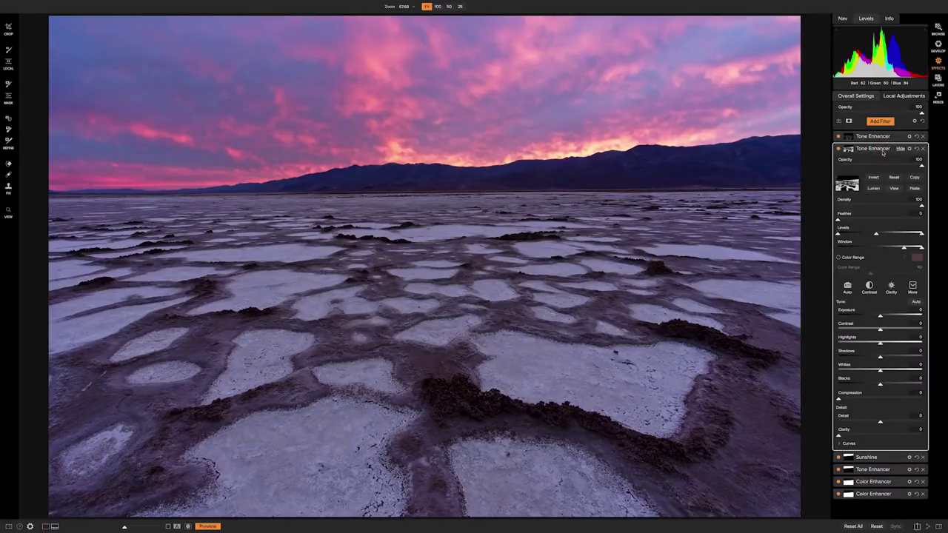
left_click(873, 149)
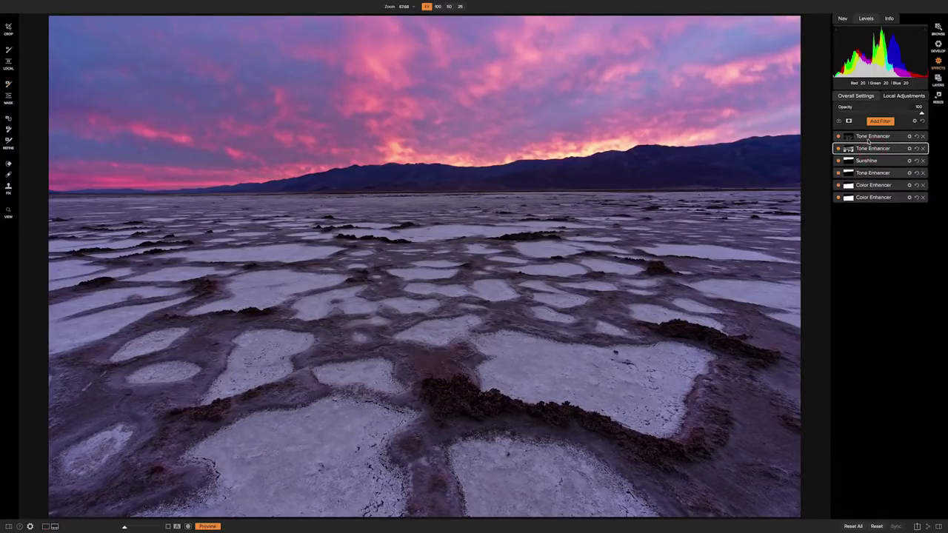
left_click(871, 137)
left_click(874, 134)
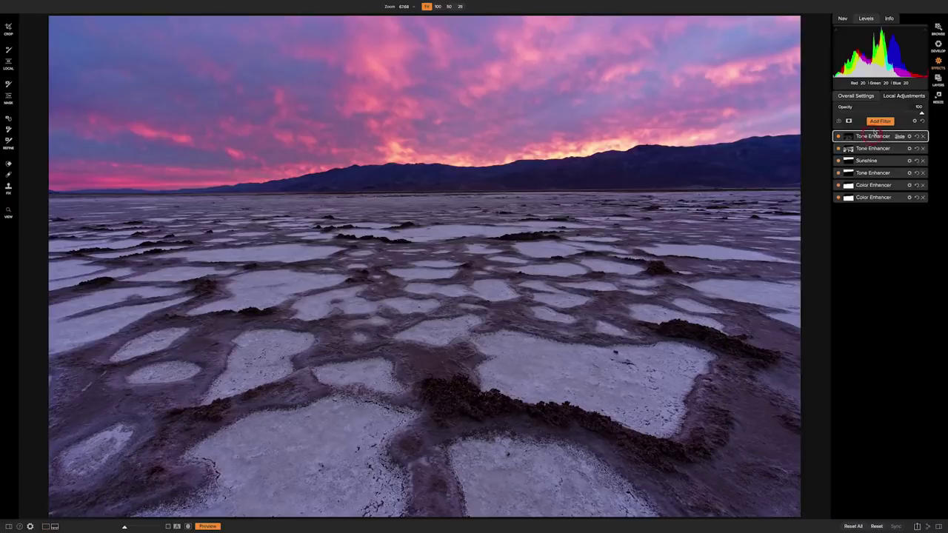
- Add a Color Enhancer, set Temperature to -3 and pull Tint slightly negative
left_click(880, 122)
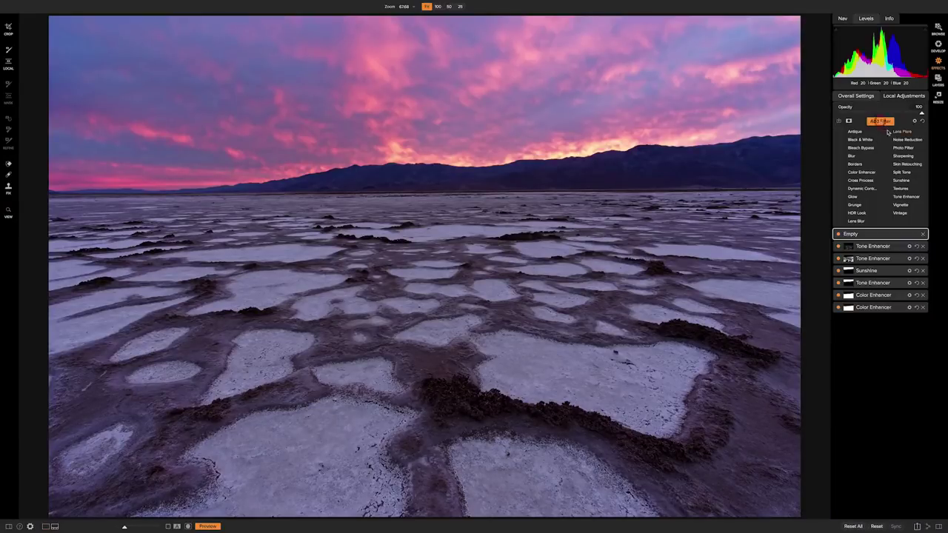
left_click(861, 172)
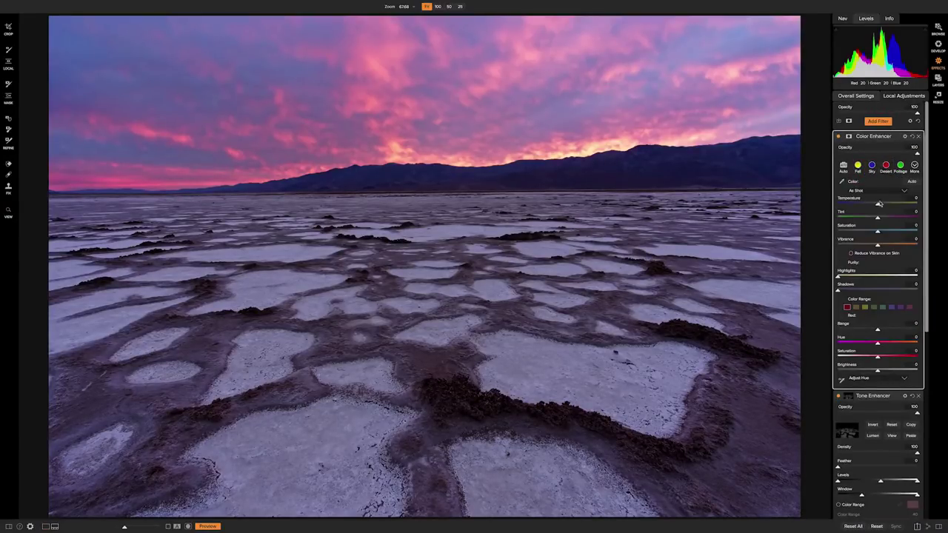
mouse_move(877, 206)
left_mouse_down()
mouse_move(894, 207)
mouse_move(865, 210)
mouse_move(879, 210)
left_mouse_up()
left_click_drag(875, 221, 868, 224)
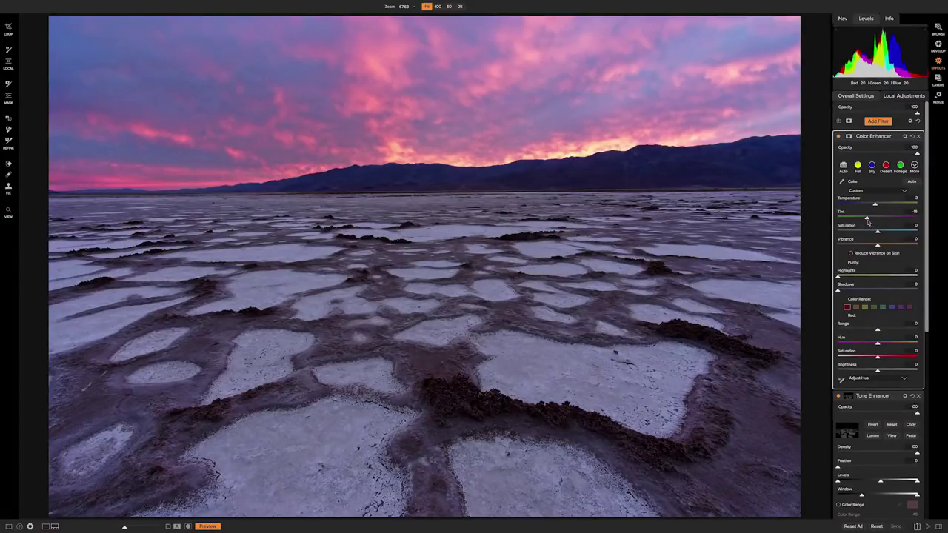